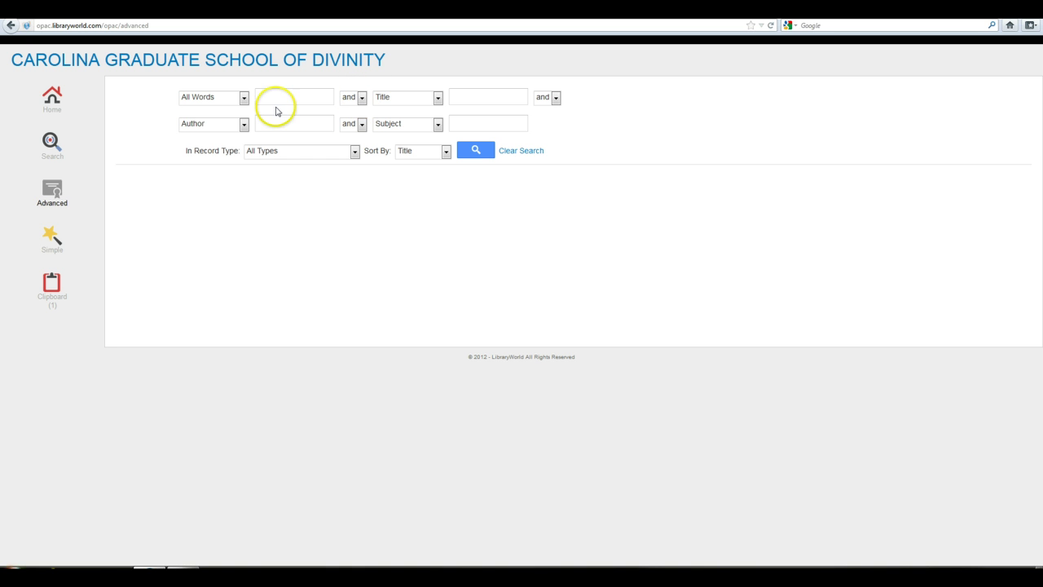
Step: Search the catalog for "methodism" in all words combined by "and" with "wesley john" in the title
click(362, 98)
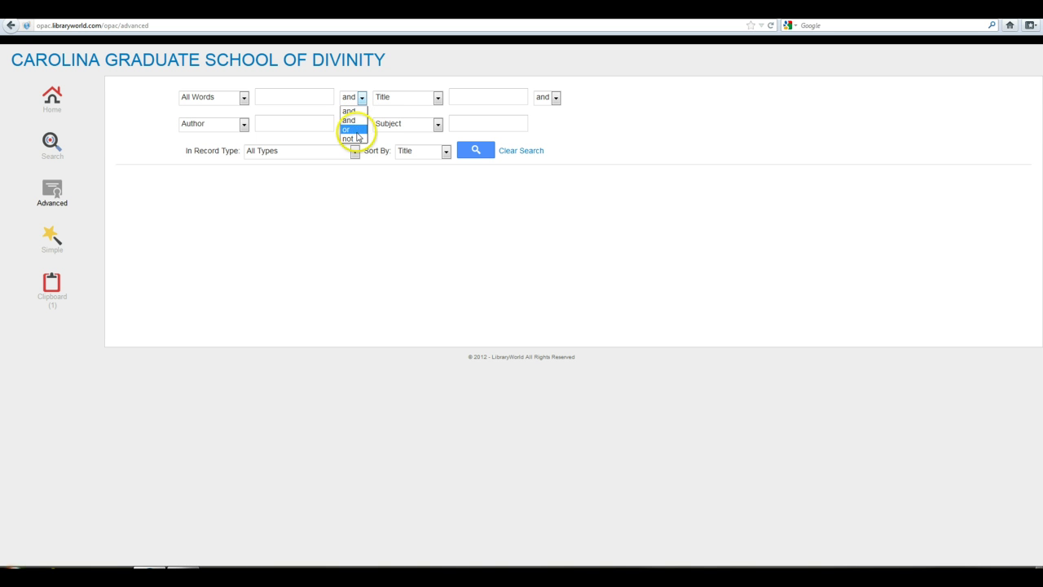
click(385, 86)
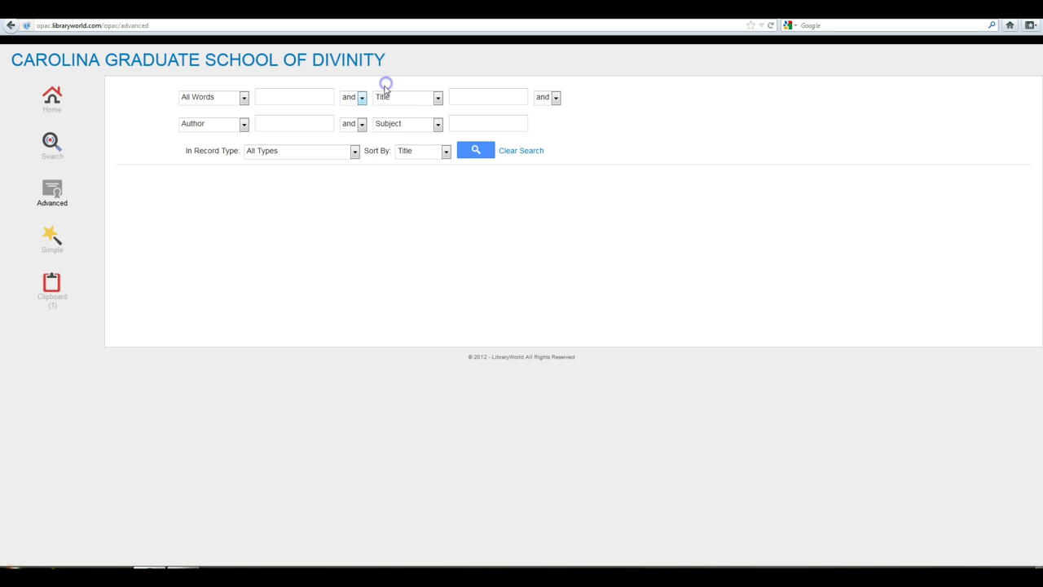
click(318, 100)
text(methodism)
click(493, 97)
text(wesley,)
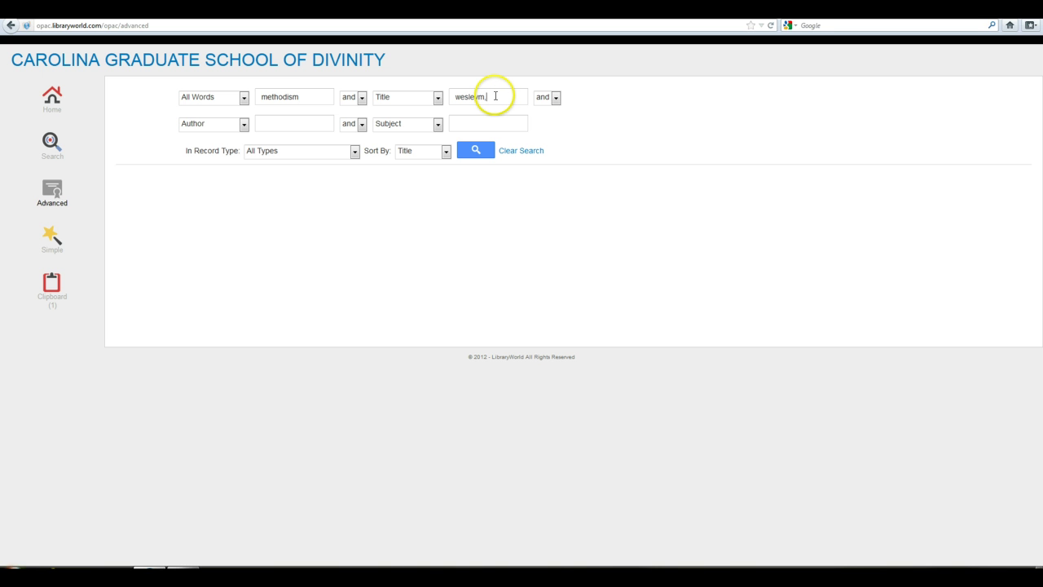
text(y, john)
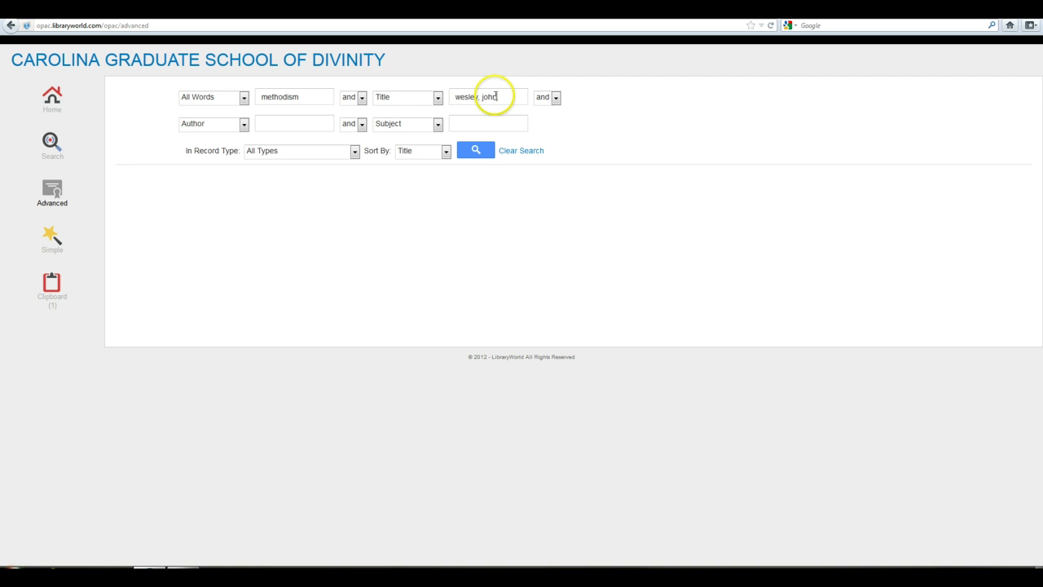
click(403, 103)
click(360, 99)
click(474, 153)
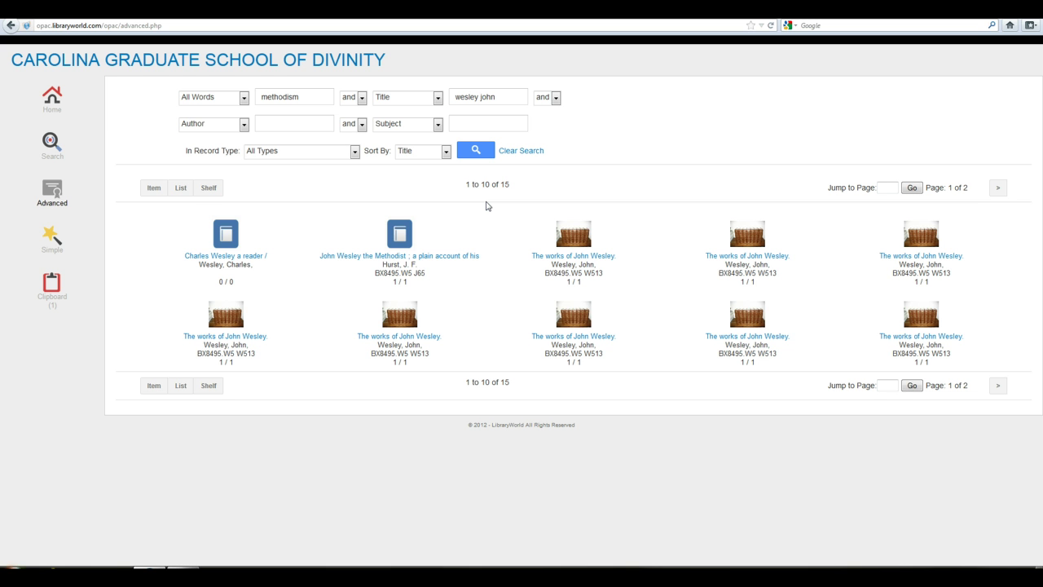
Step: Change the operator between the all-words and title terms to "or", rerun the search and check the result total
click(361, 97)
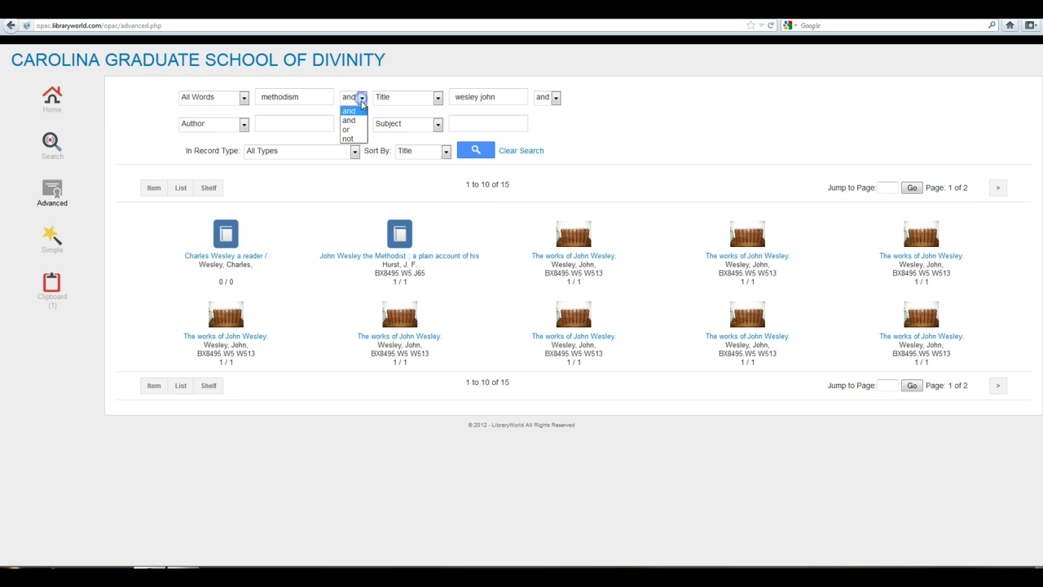
click(348, 128)
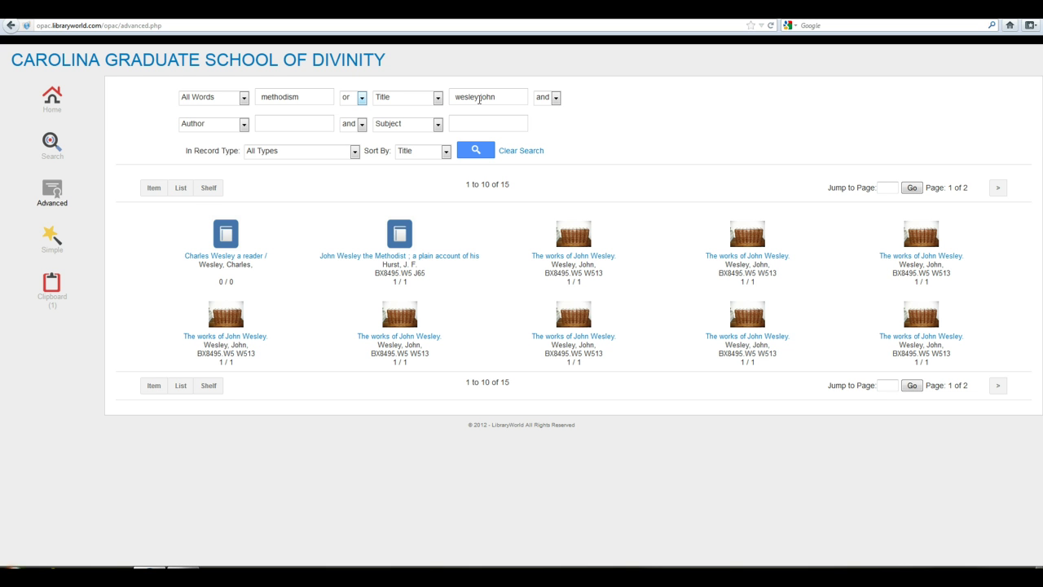
click(361, 98)
click(361, 99)
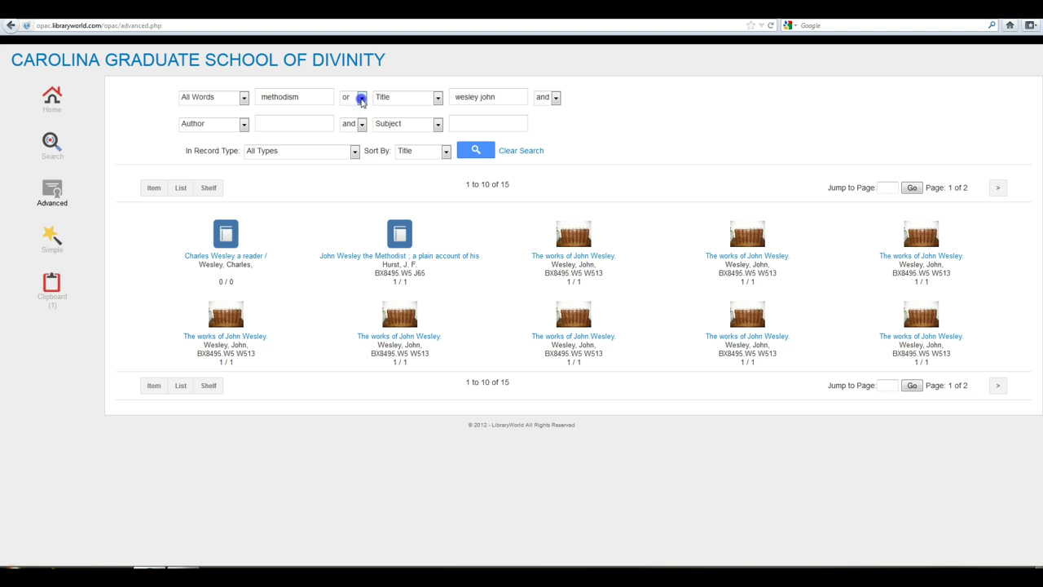
click(480, 152)
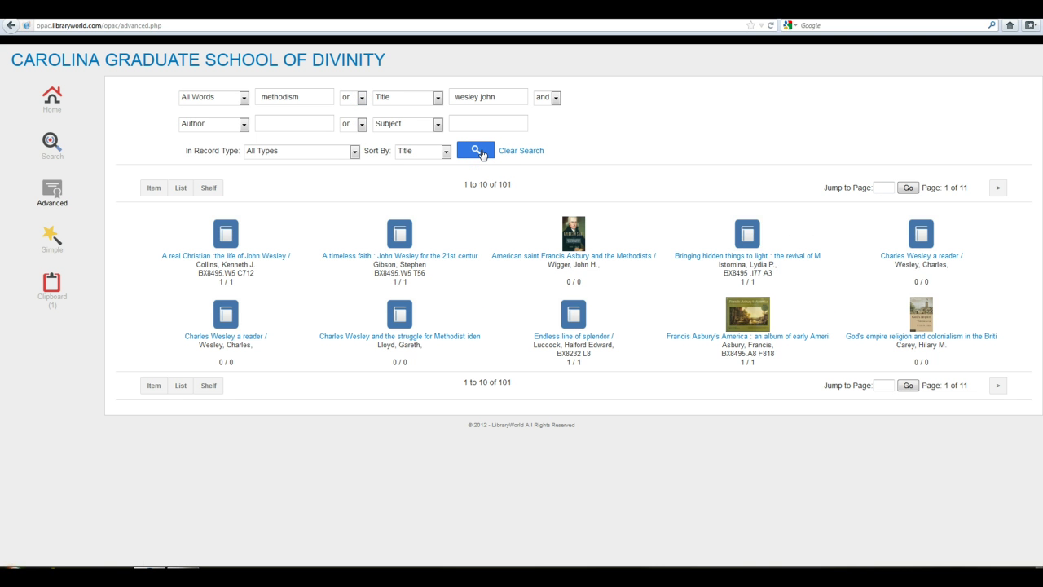
double_click(504, 184)
click(505, 184)
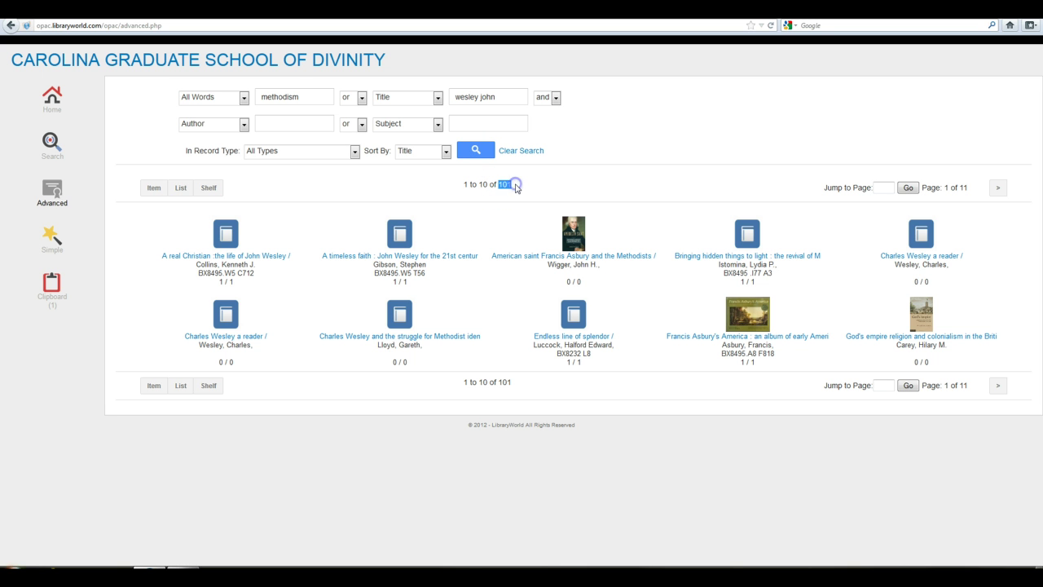
Step: Set the operator between the first two search terms to "not" and replace the all-words term with "apologetics"
click(361, 97)
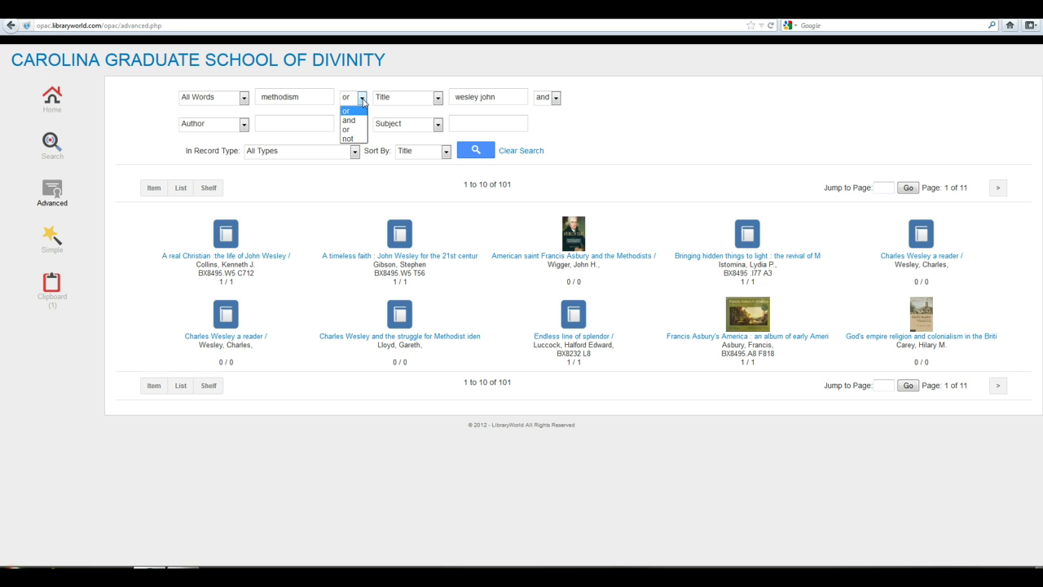
click(362, 99)
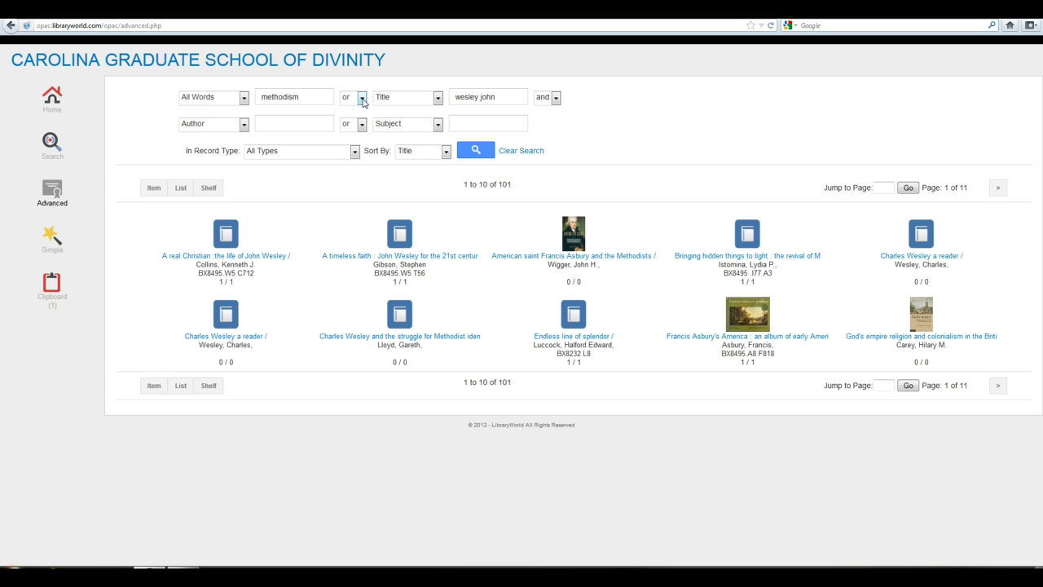
click(362, 98)
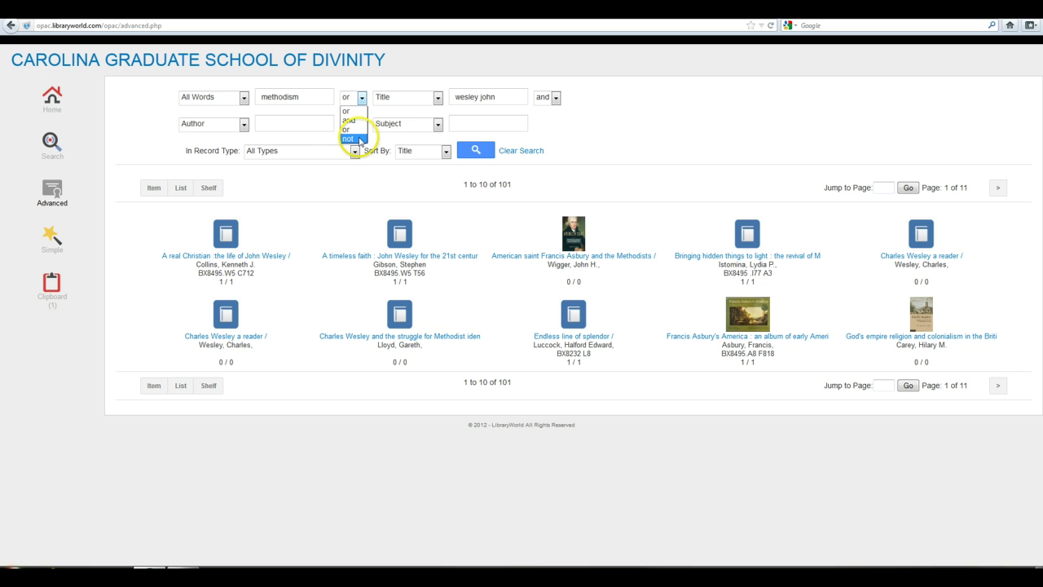
click(352, 139)
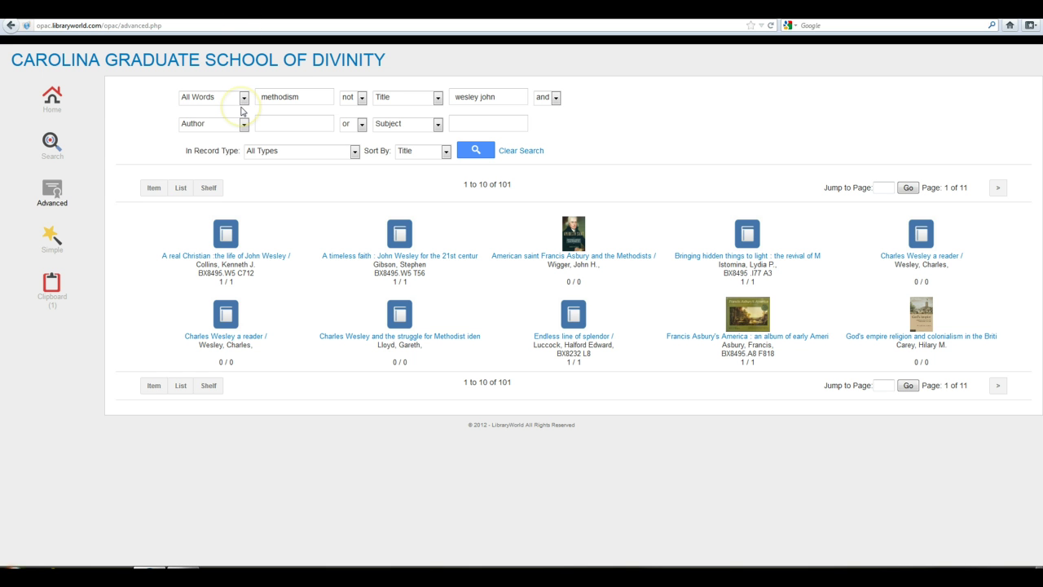
double_click(277, 97)
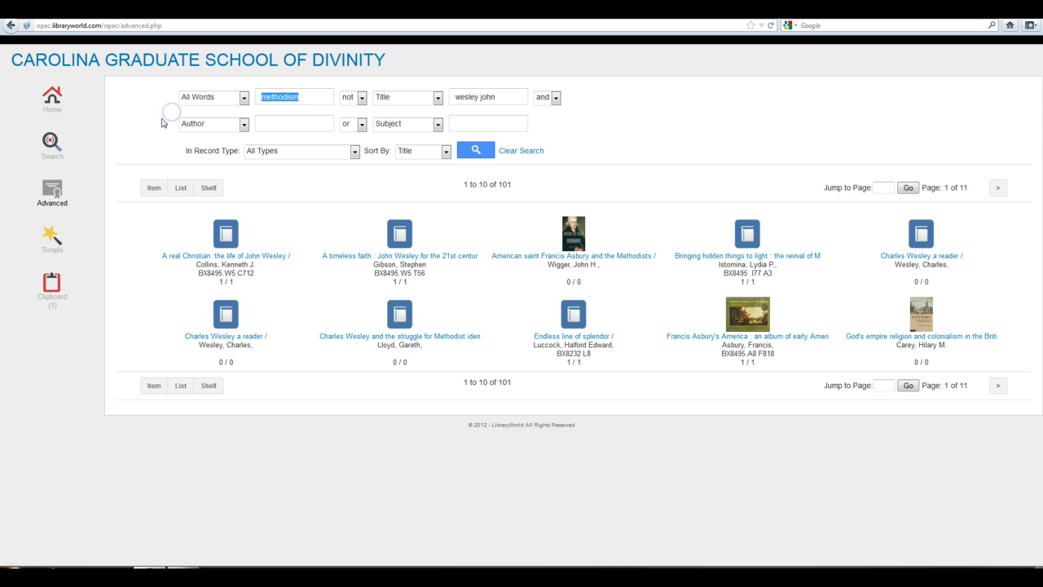
text(apologetics)
Step: Change the excluded term to author "geisler", run the search and check the result total
click(437, 97)
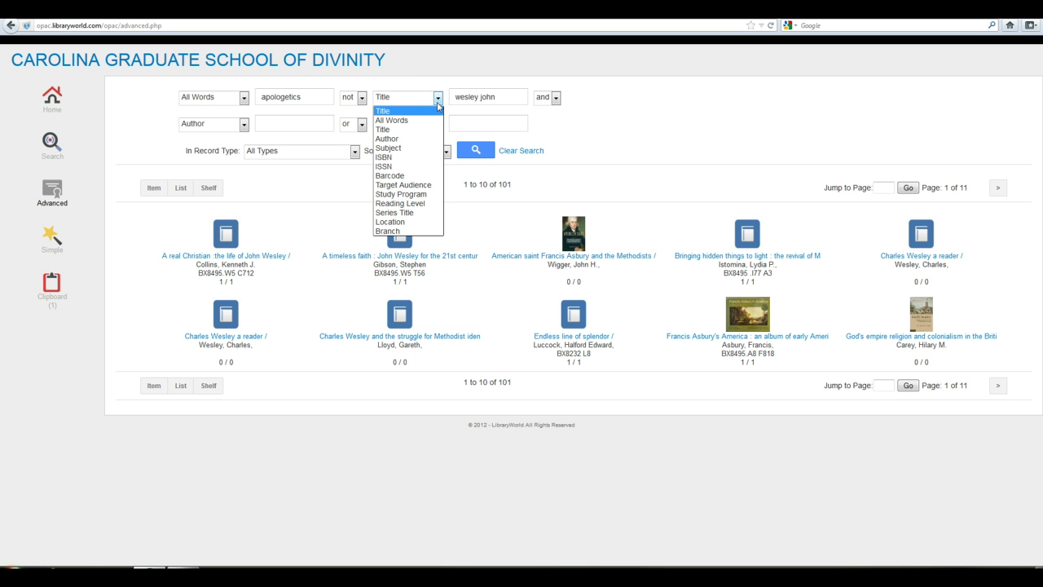
click(424, 138)
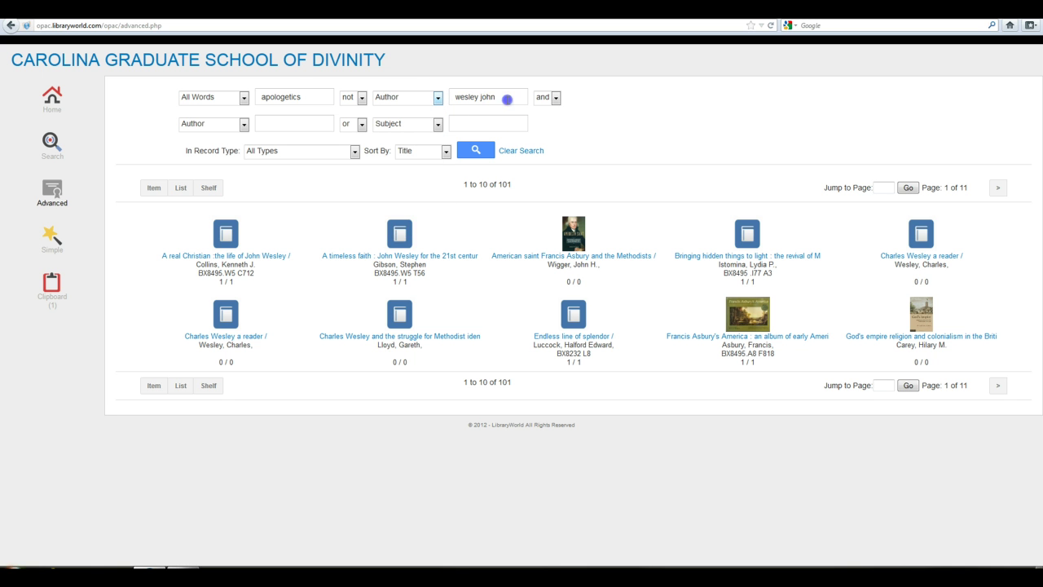
triple_click(507, 99)
text(g)
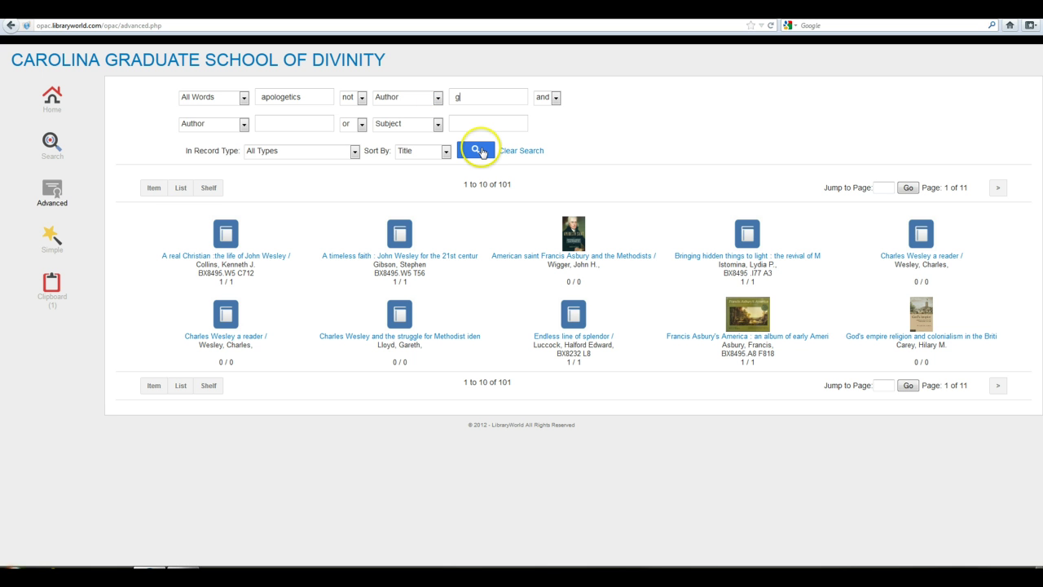
text(eisler)
click(622, 114)
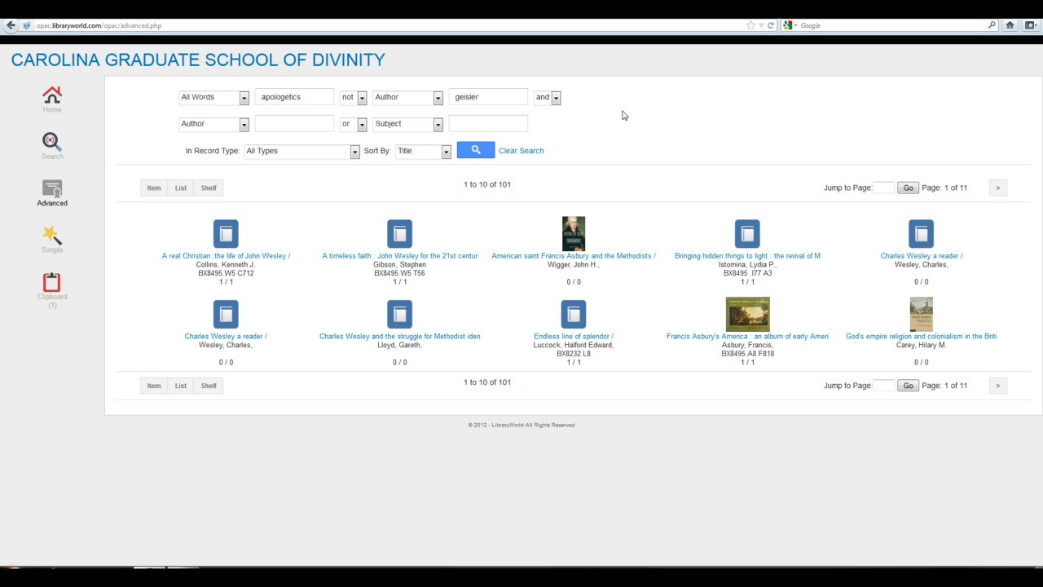
click(261, 99)
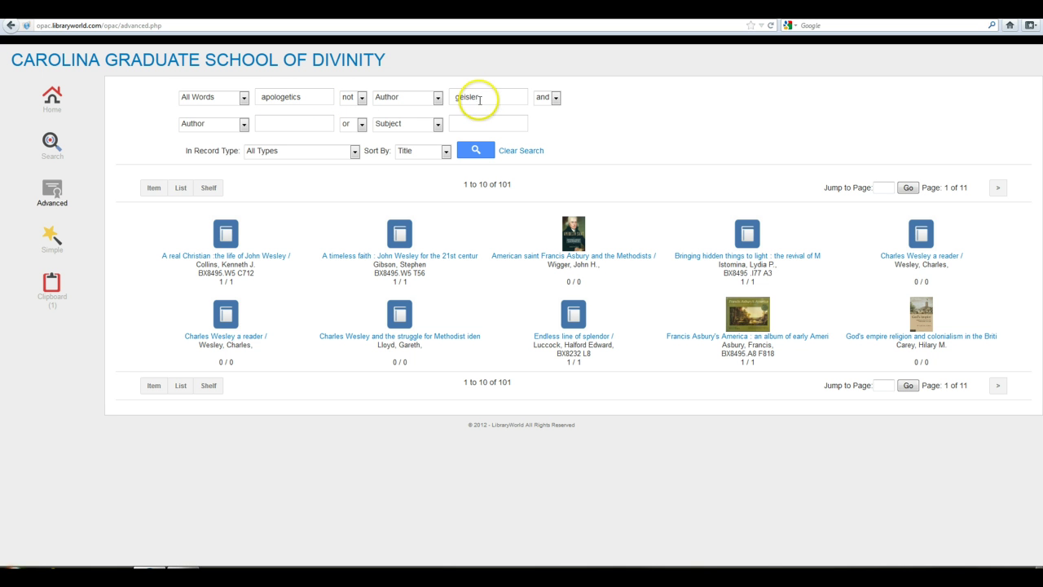
click(481, 153)
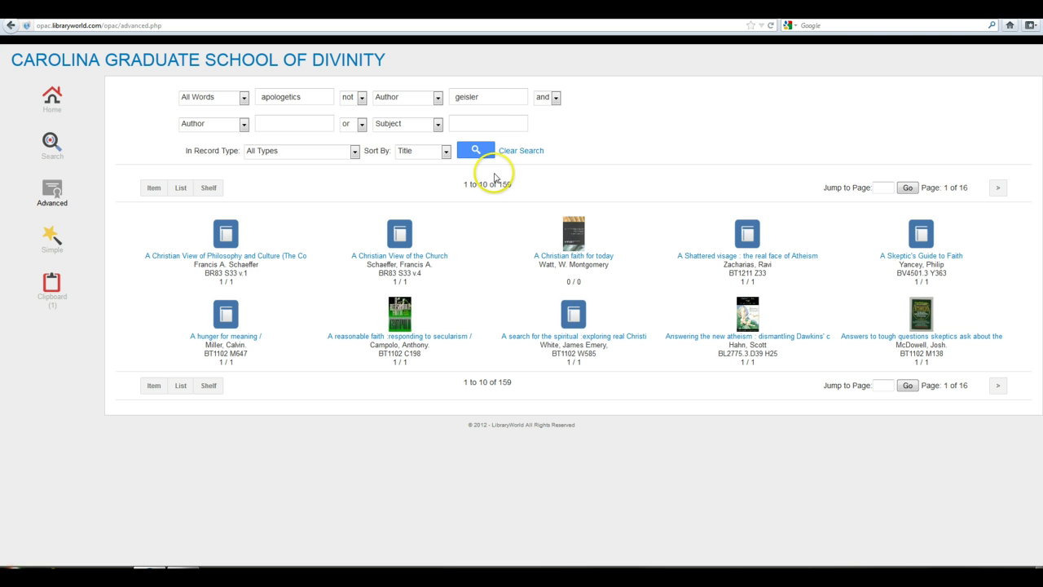
drag(497, 184, 514, 186)
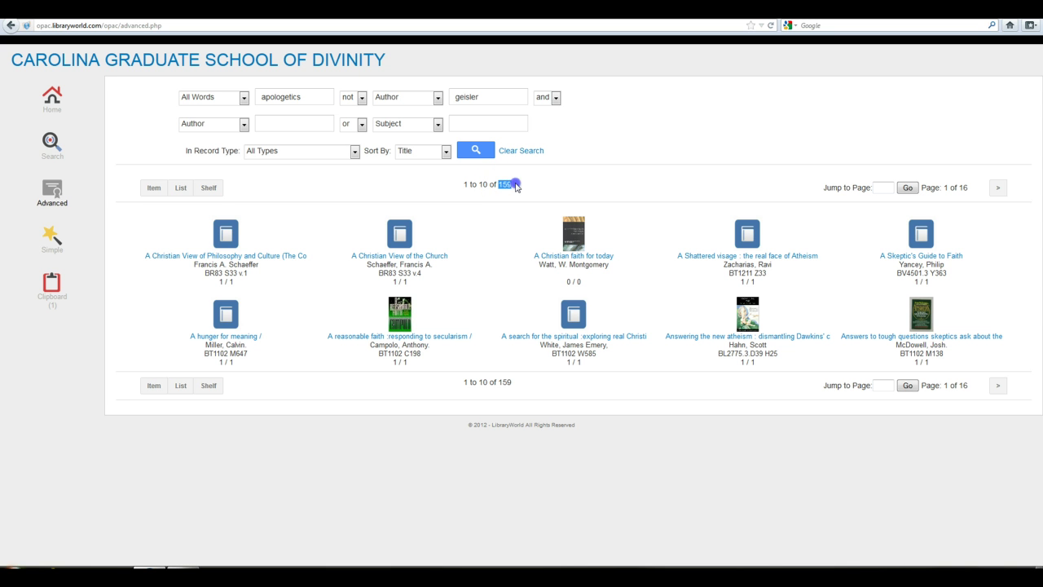
click(503, 183)
Step: Clear the excluded author term, rerun the search for "apologetics" alone and check the result total
drag(491, 98, 441, 97)
key(BackSpace)
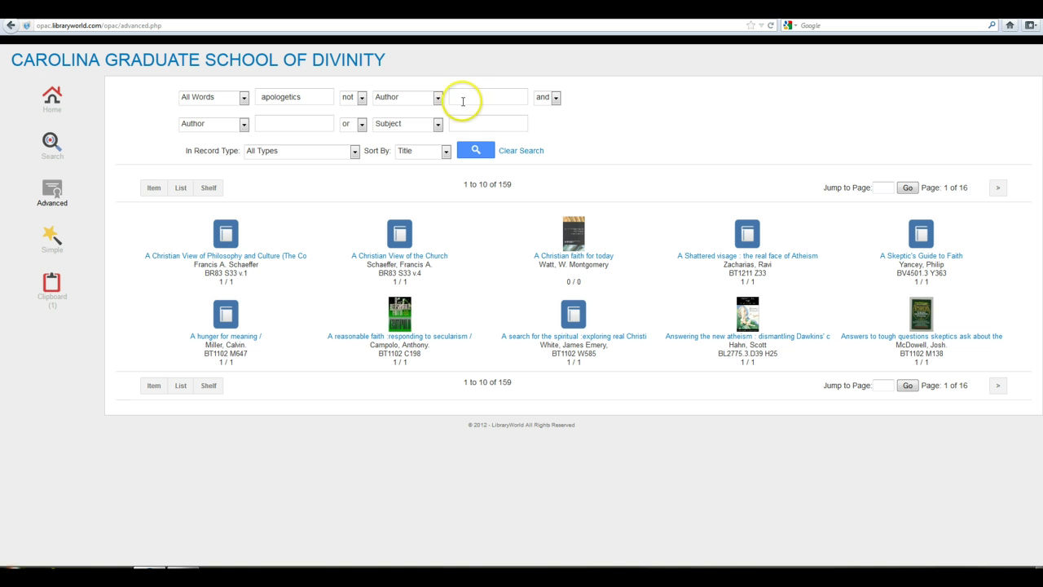
click(473, 153)
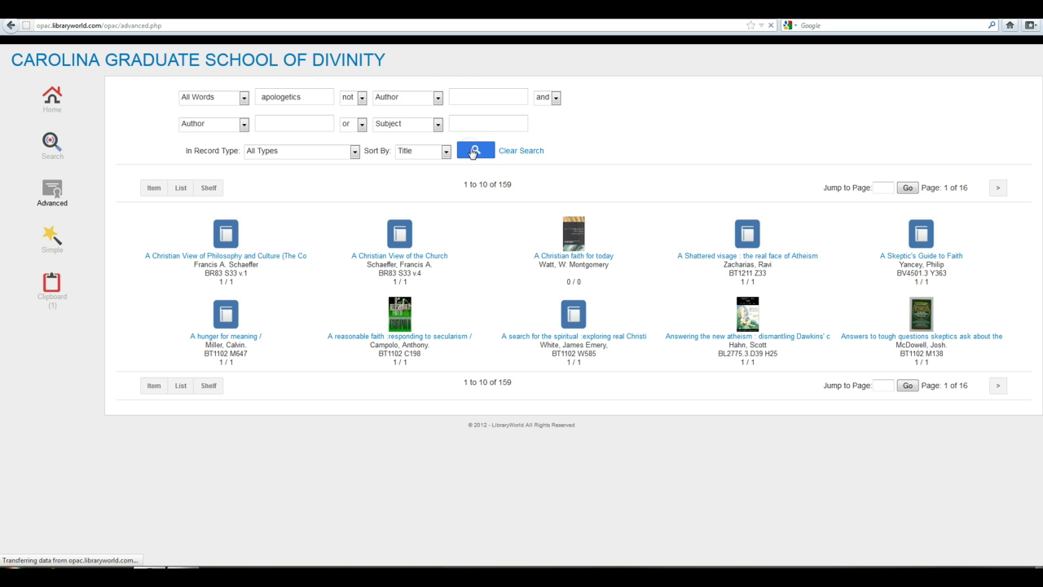
drag(496, 184, 522, 186)
click(522, 185)
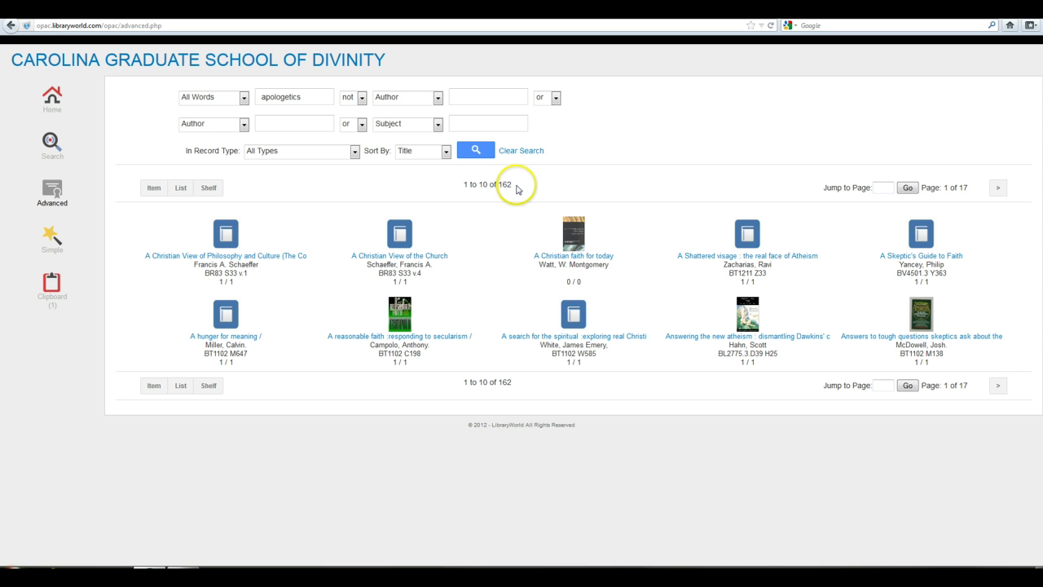